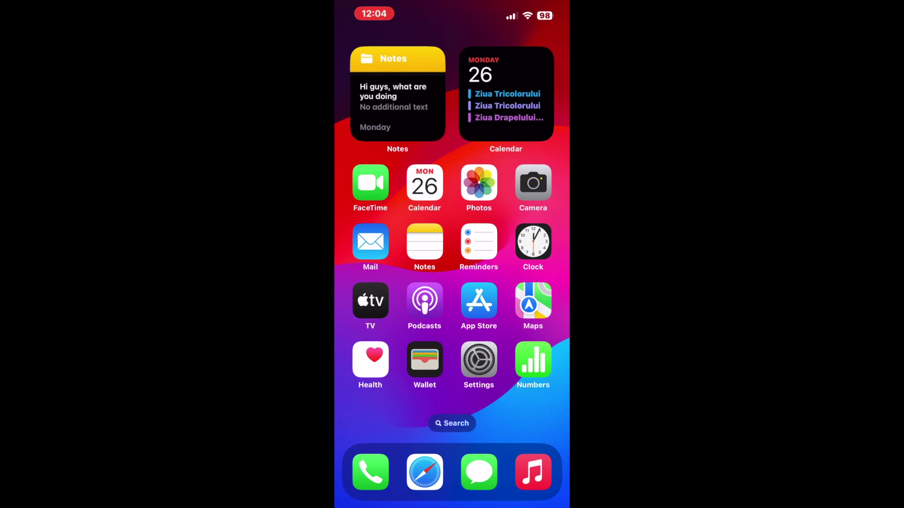
Step: Open the 'Hi guys, what are you doing' note and bring up the text editing options below its text
{"action": "left_click", "coordinate": [398, 94]}
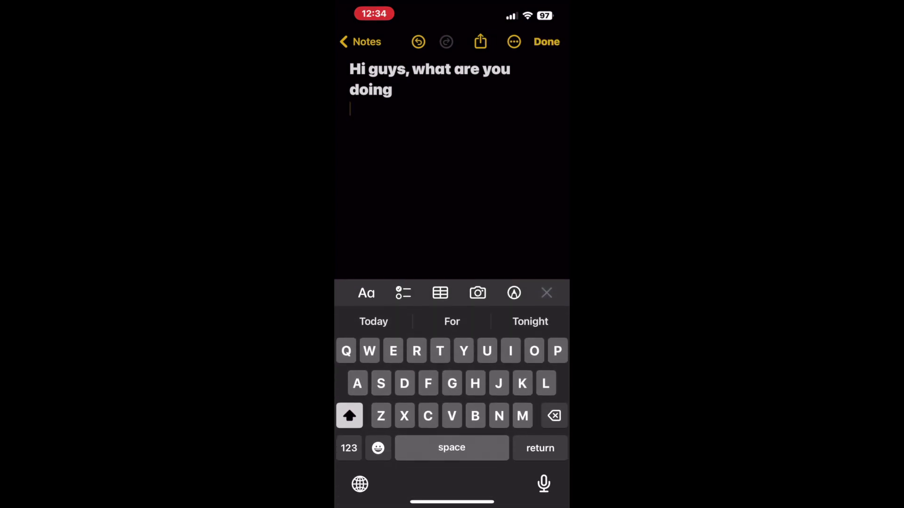
{"action": "left_click", "coordinate": [350, 108]}
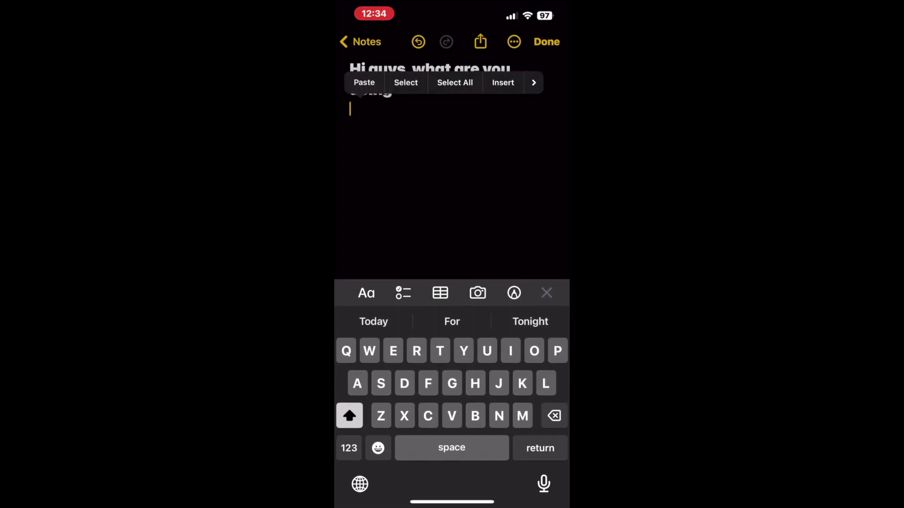
{"action": "left_click", "coordinate": [535, 82]}
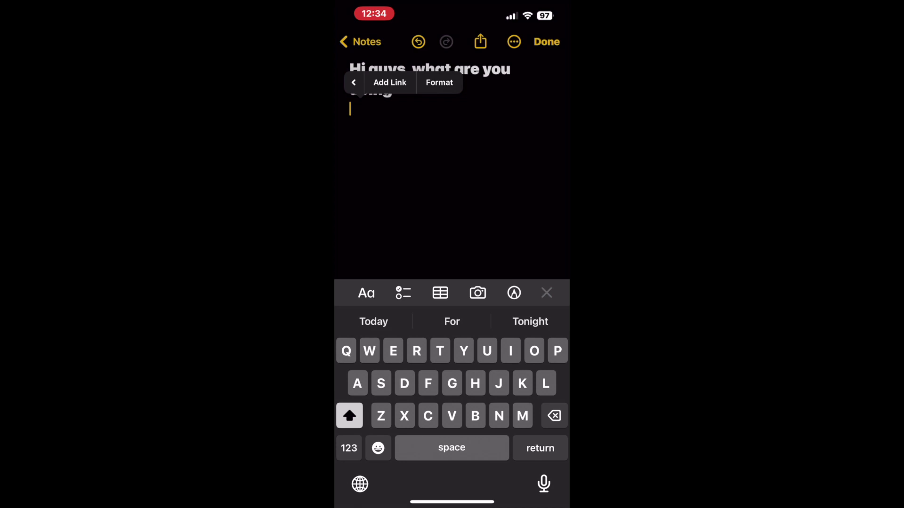
Step: Start a link with destination "It'seasy" and display name "Mike"
{"action": "left_click", "coordinate": [390, 83]}
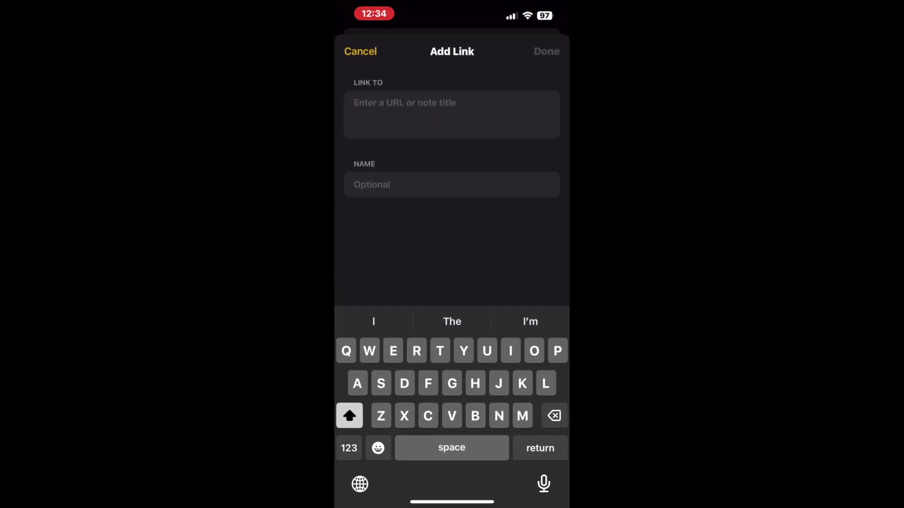
{"action": "type", "text": "It"}
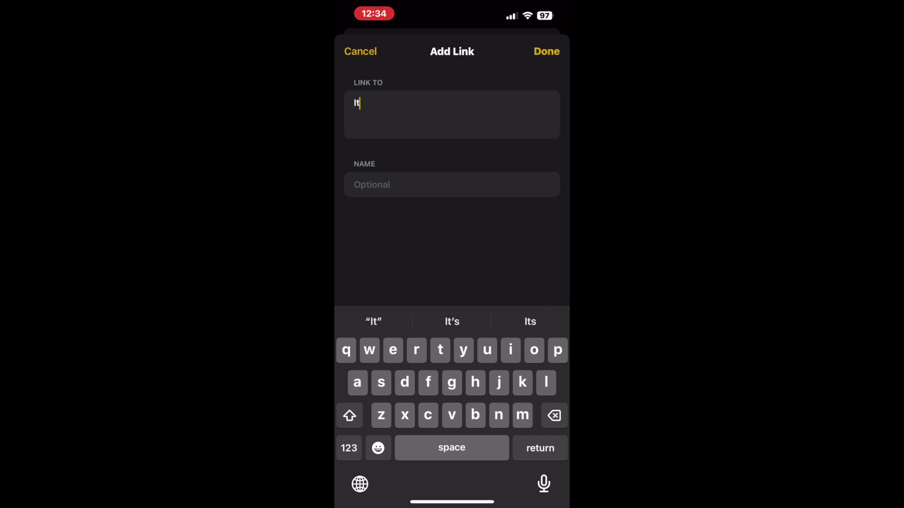
{"action": "left_click", "coordinate": [349, 448]}
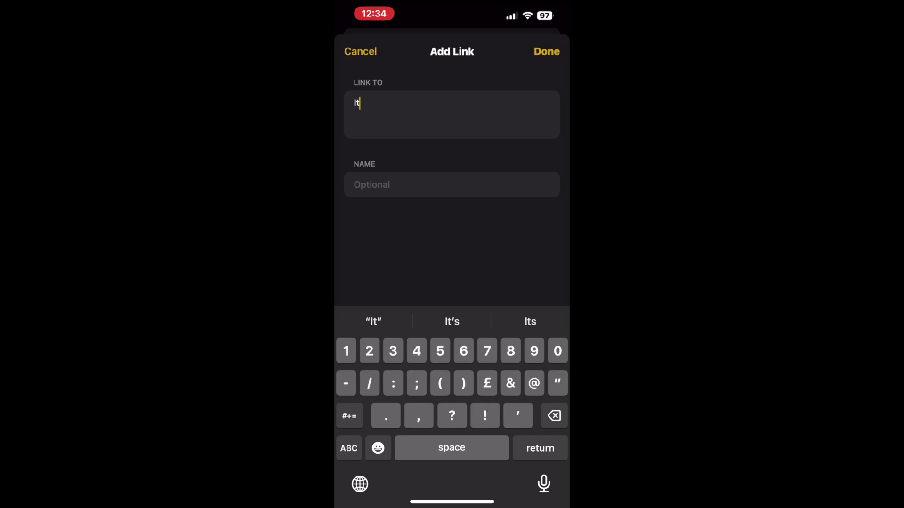
{"action": "type", "text": "'"}
{"action": "type", "text": "se"}
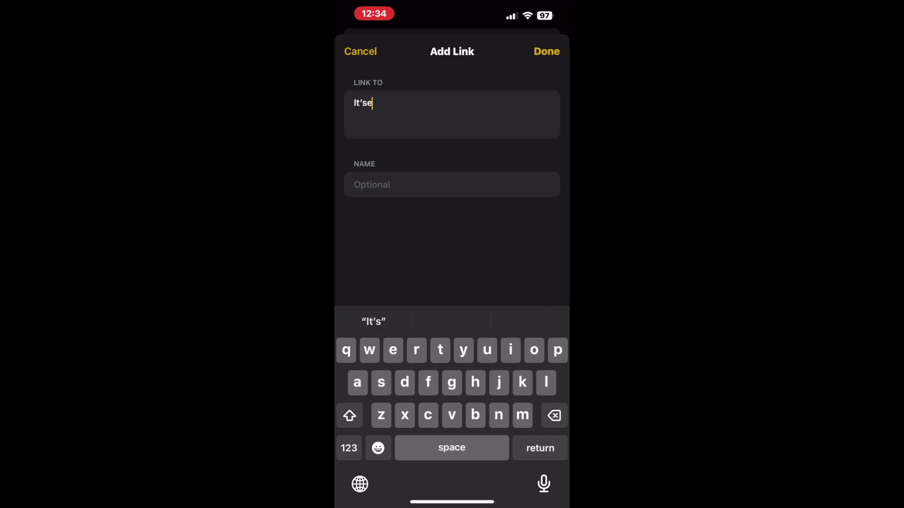
{"action": "type", "text": "asy"}
{"action": "key", "text": "Return"}
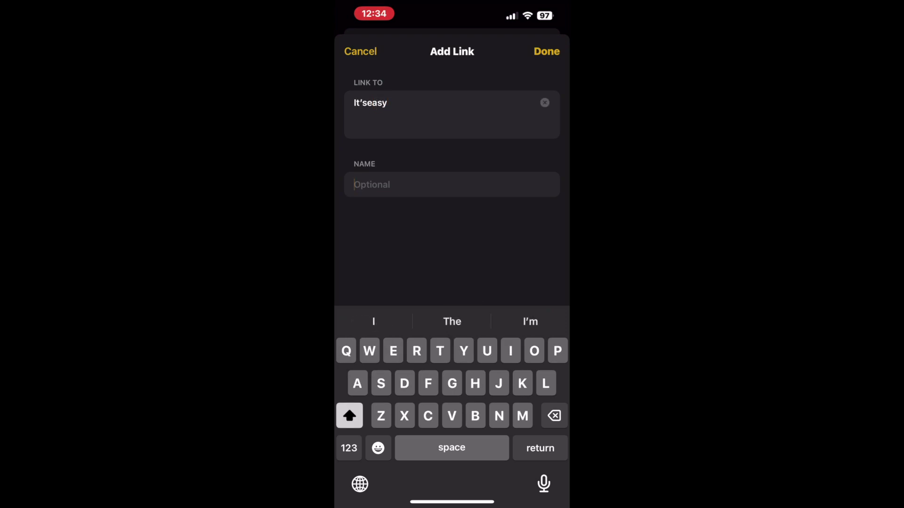
{"action": "type", "text": "Mik"}
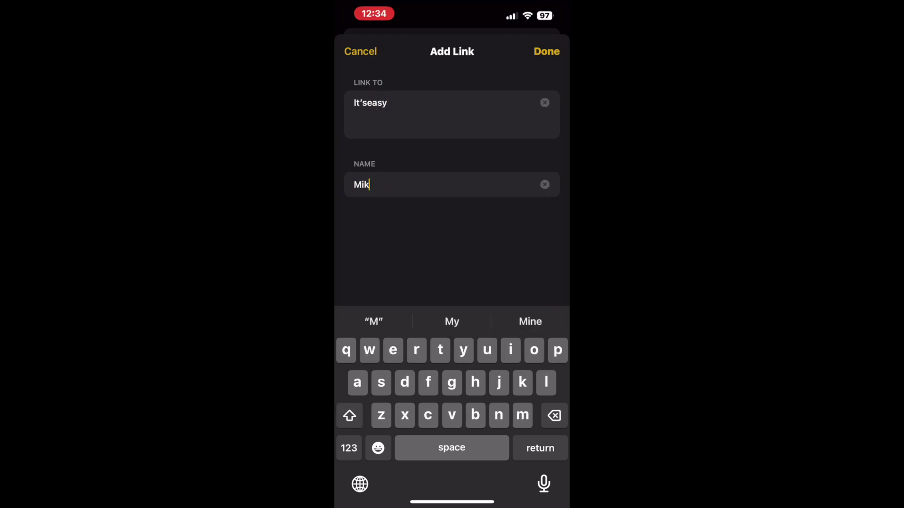
{"action": "type", "text": "e"}
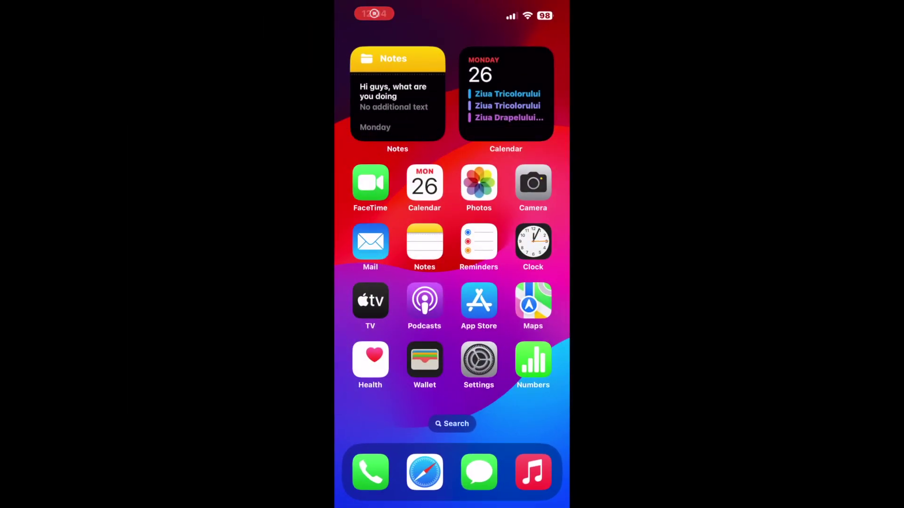
Step: Write "It's easy to link" and fill an Add Link form with "Yesitis" named "Mike"
{"action": "type", "text": "I"}
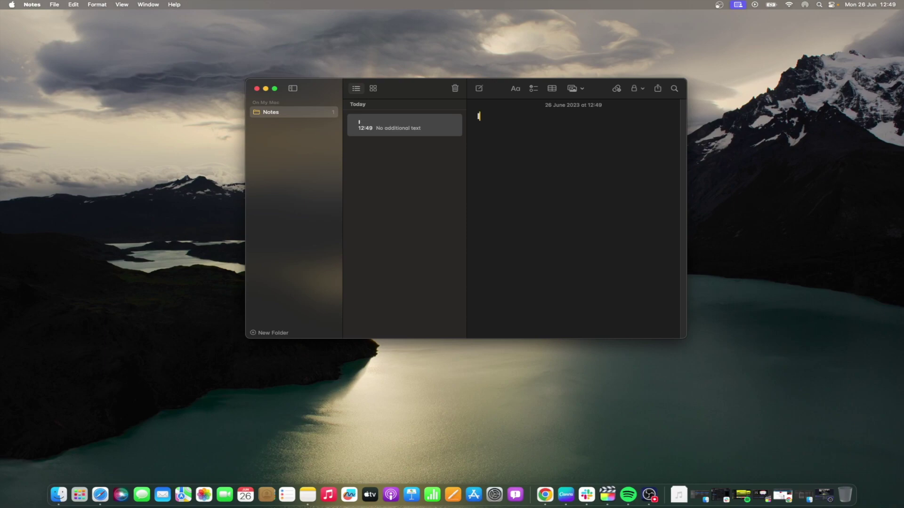
{"action": "type", "text": "t's easy"}
{"action": "type", "text": " to link"}
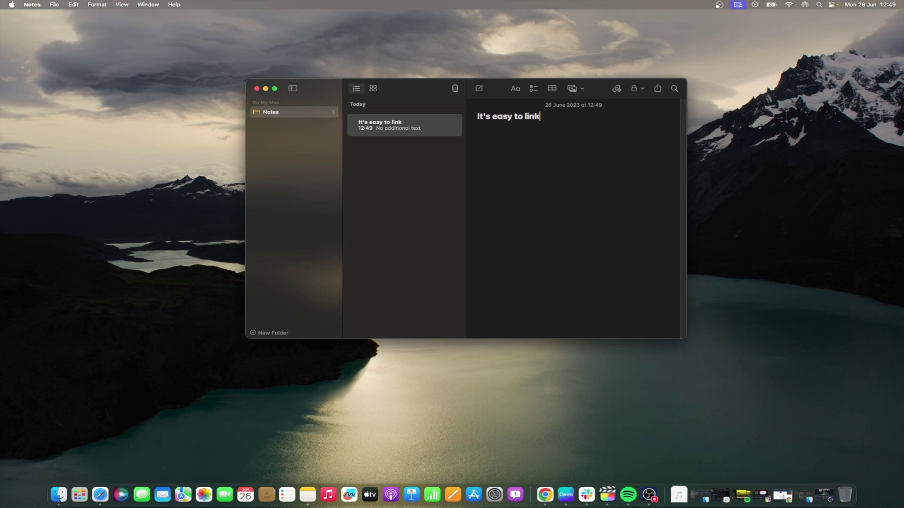
{"action": "right_click", "coordinate": [575, 136]}
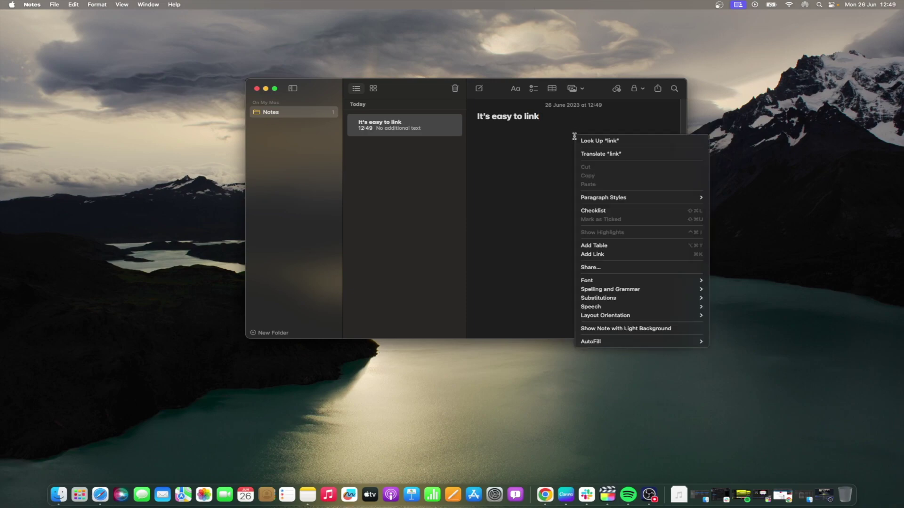
{"action": "left_click", "coordinate": [600, 255]}
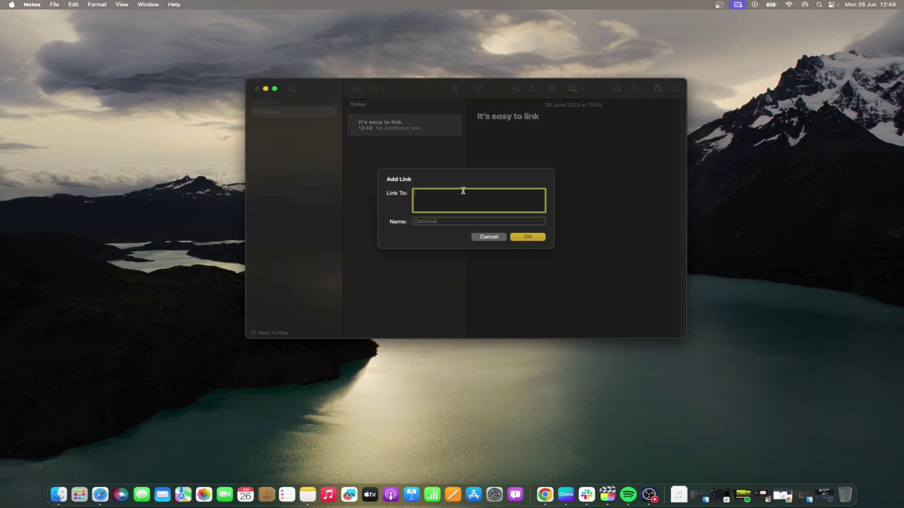
{"action": "type", "text": "Yes"}
{"action": "type", "text": "itis"}
{"action": "left_click", "coordinate": [441, 221]}
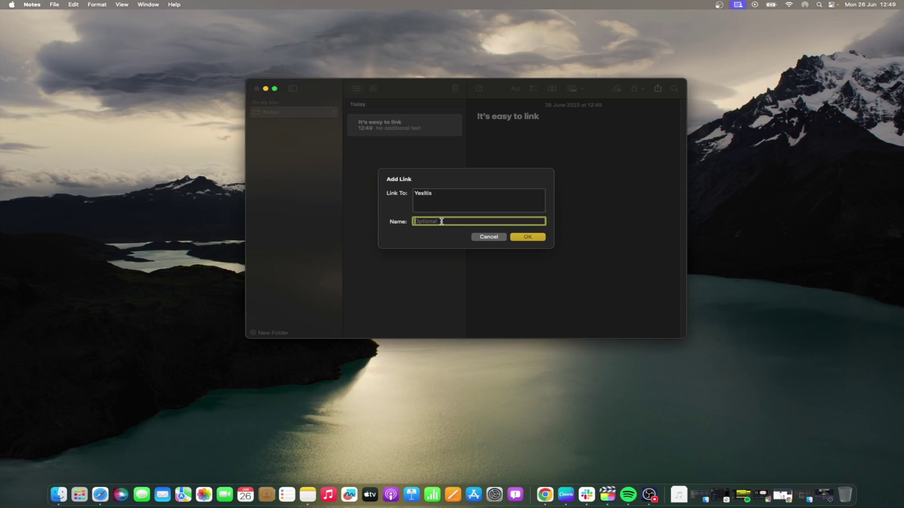
{"action": "type", "text": "Mike"}
Step: Confirm the "Yesitis" link named "Mike" to insert it into the note
{"action": "left_click", "coordinate": [518, 237]}
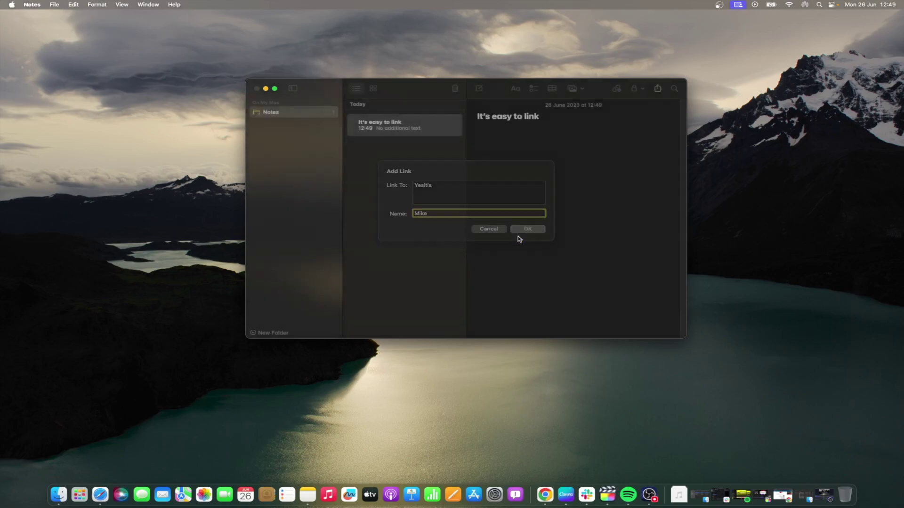